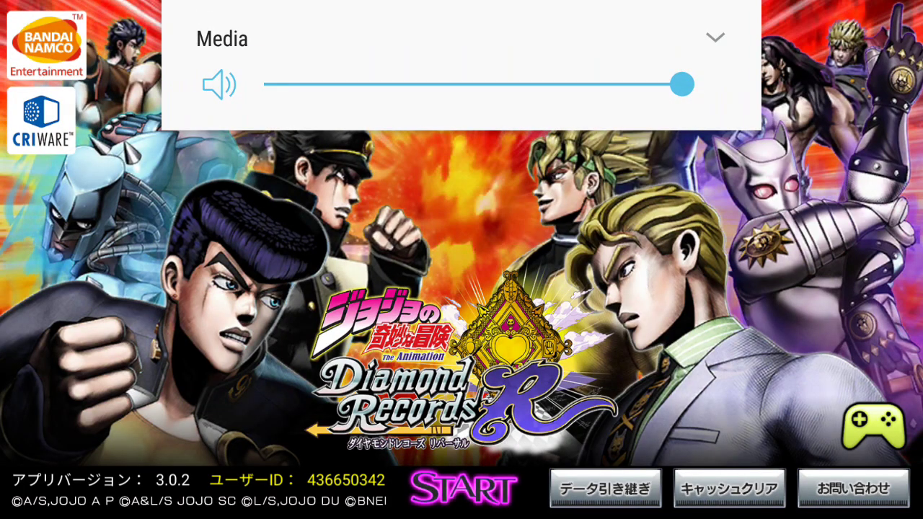
Mute the media volume and start the game from the title screen.
left_click_drag(681, 188, 264, 187)
left_click(461, 360)
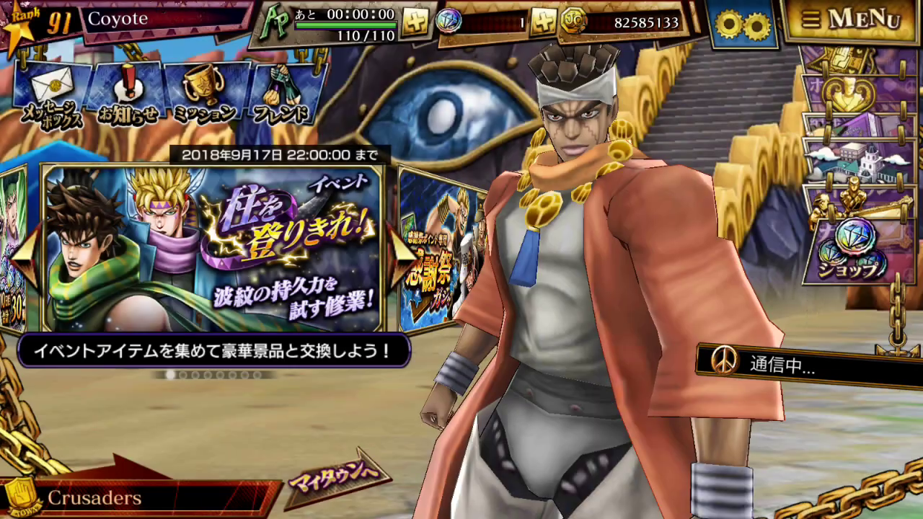
Equip Kars with the level 7 Jotaro mind via Formation, Details and Mind Equip.
left_click(843, 155)
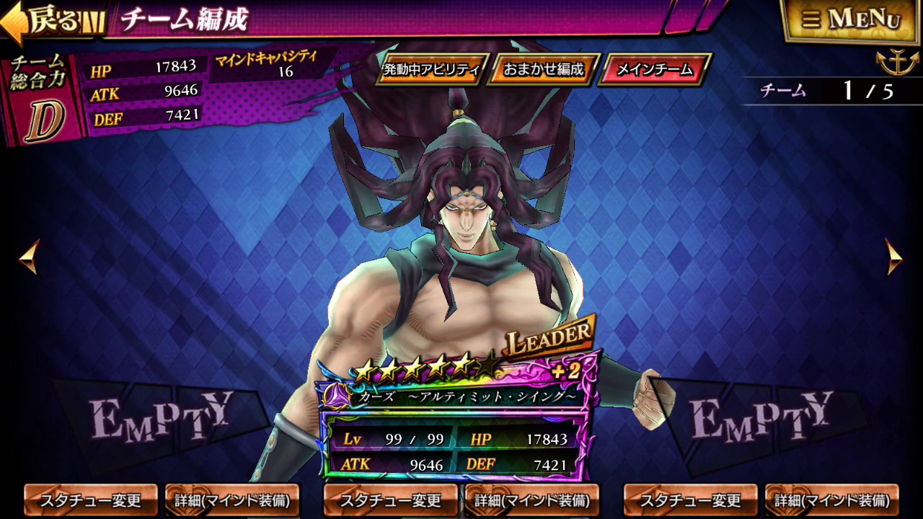
left_click(532, 499)
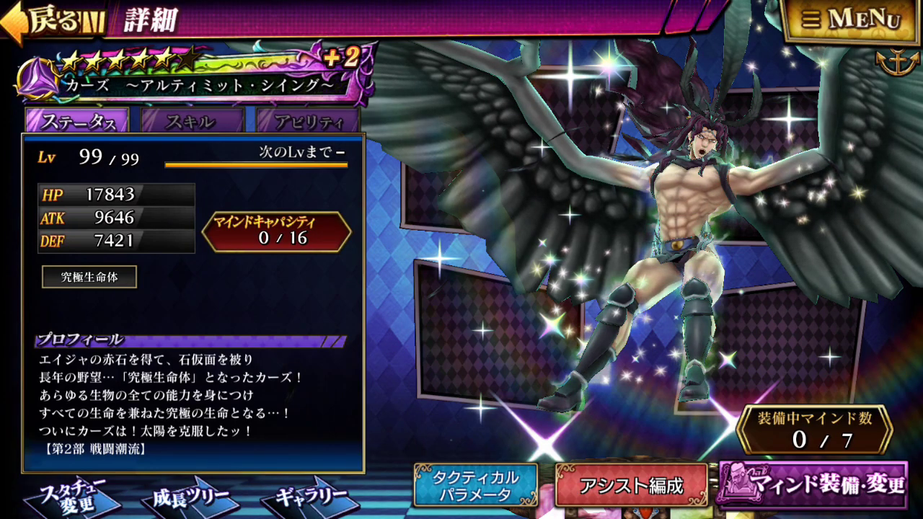
left_click(764, 486)
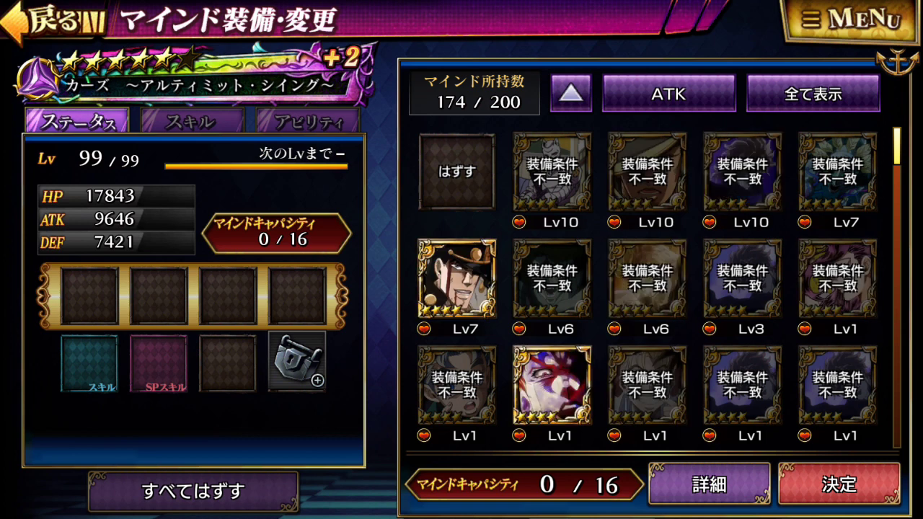
left_click(457, 280)
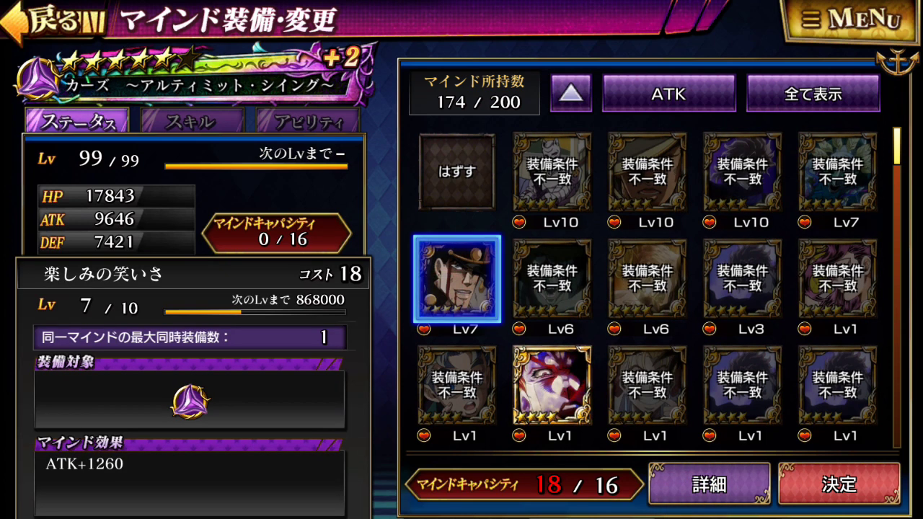
left_click_drag(187, 432, 187, 389)
left_click_drag(105, 389, 105, 317)
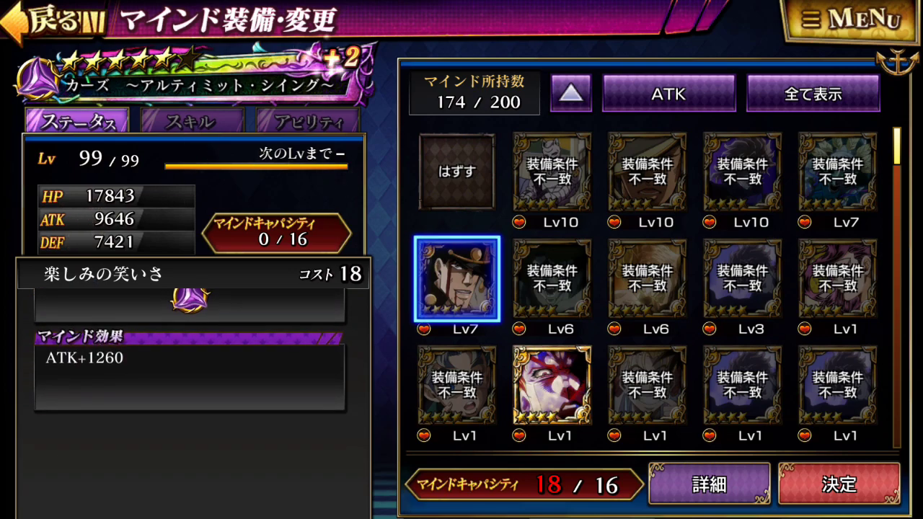